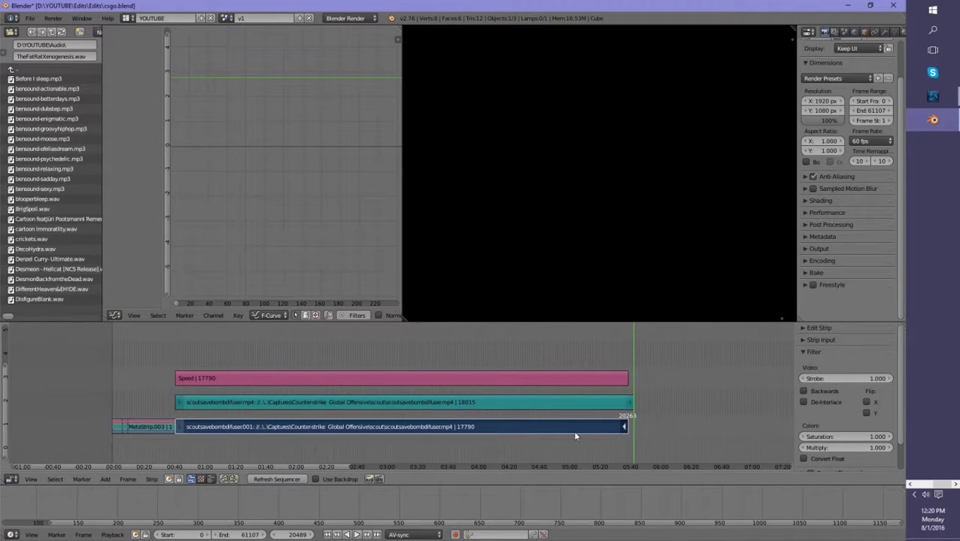
Step: Erase the Speed strip, keeping the 18015- and 17790-frame scoutsavebombdiffuser strips, and select the movie strip
{"action": "right_click", "coordinate": [624, 426]}
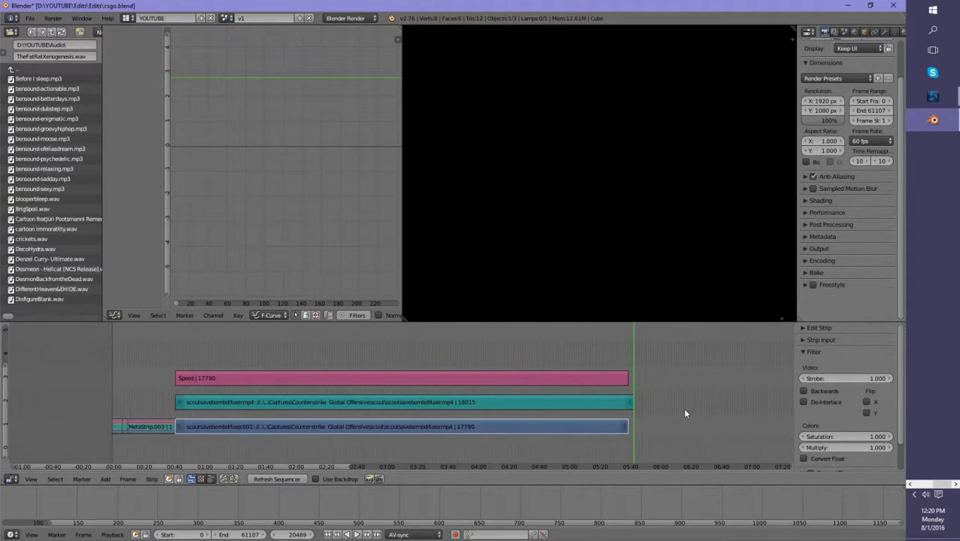
{"action": "right_click", "coordinate": [481, 377]}
{"action": "key", "text": "x"}
{"action": "left_click", "coordinate": [484, 376]}
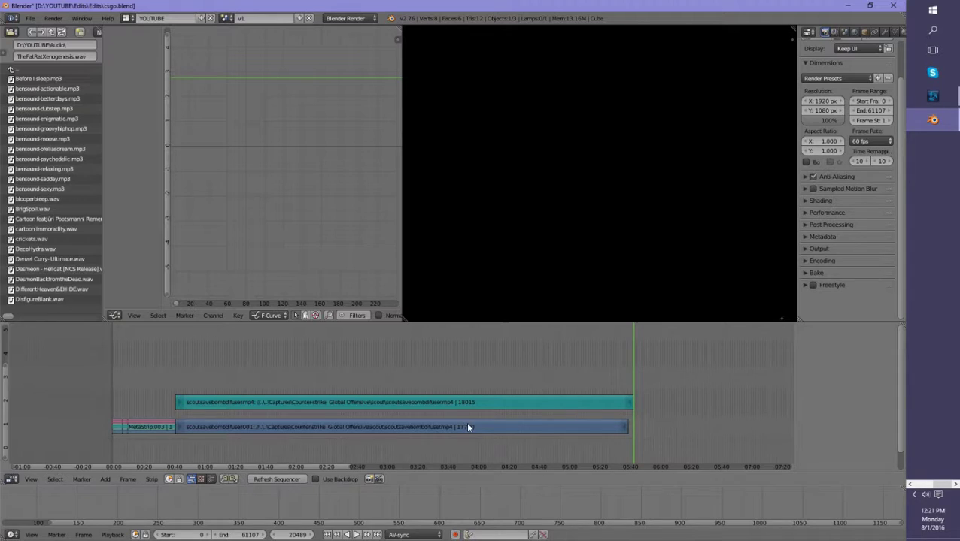
{"action": "right_click", "coordinate": [467, 427]}
{"action": "key", "text": "n"}
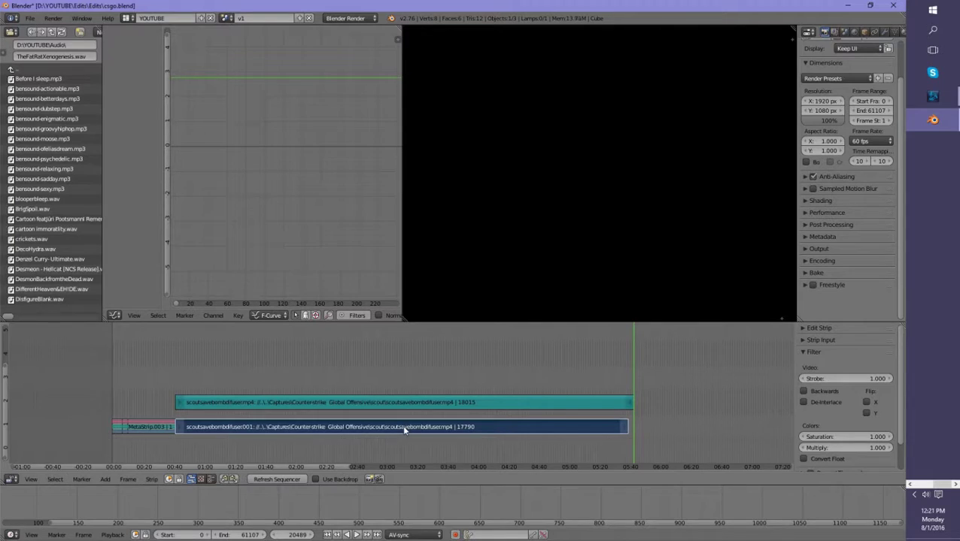
Step: Add a Speed Control effect strip above the movie strip
{"action": "left_click", "coordinate": [104, 480]}
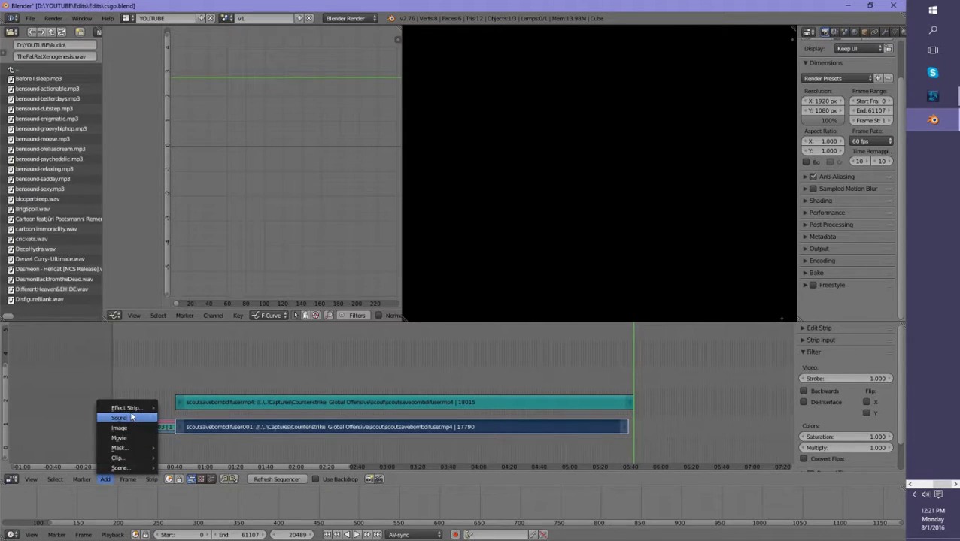
{"action": "mouse_move", "coordinate": [135, 407]}
{"action": "left_click", "coordinate": [193, 390]}
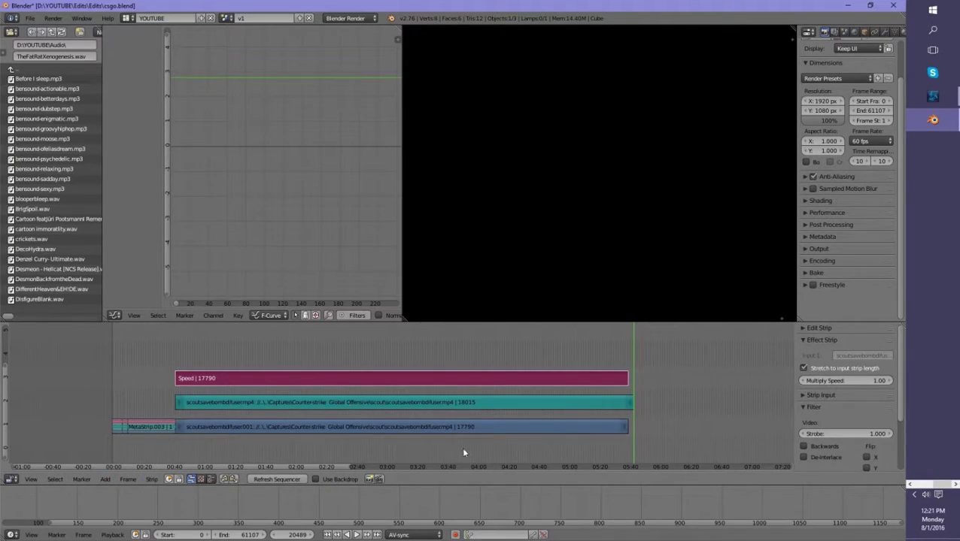
Step: Extend the movie strip's end to the playhead so the Speed strip spans 18015 frames
{"action": "left_click", "coordinate": [594, 429]}
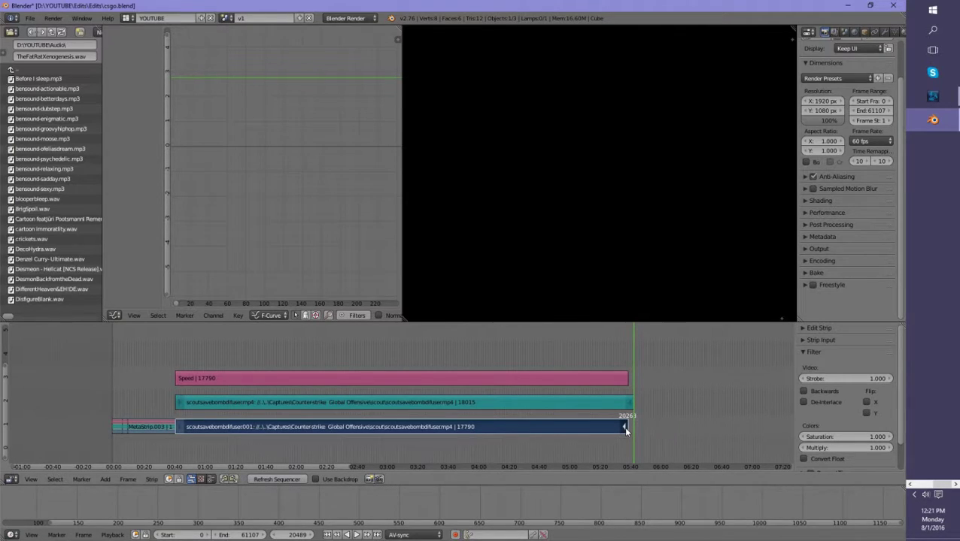
{"action": "key", "text": "g"}
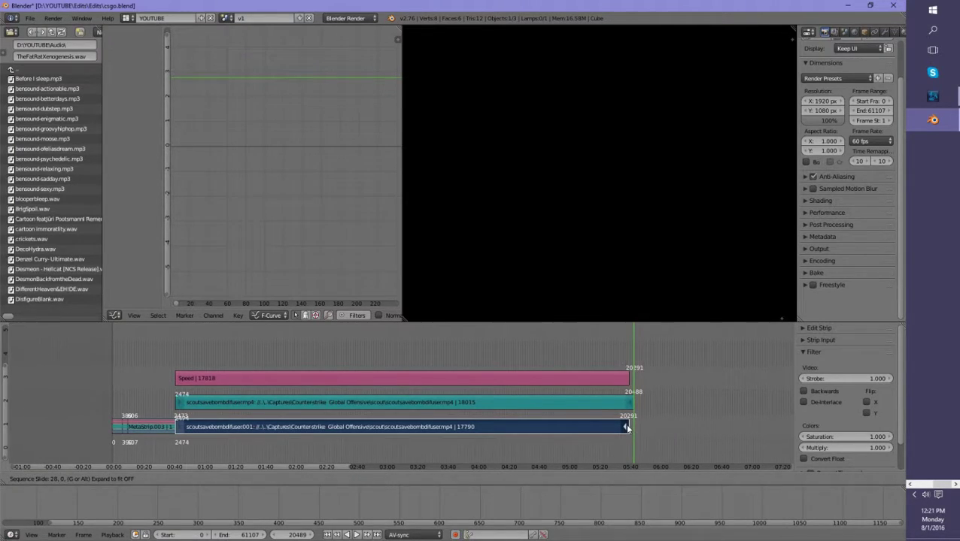
{"action": "left_click", "coordinate": [625, 428]}
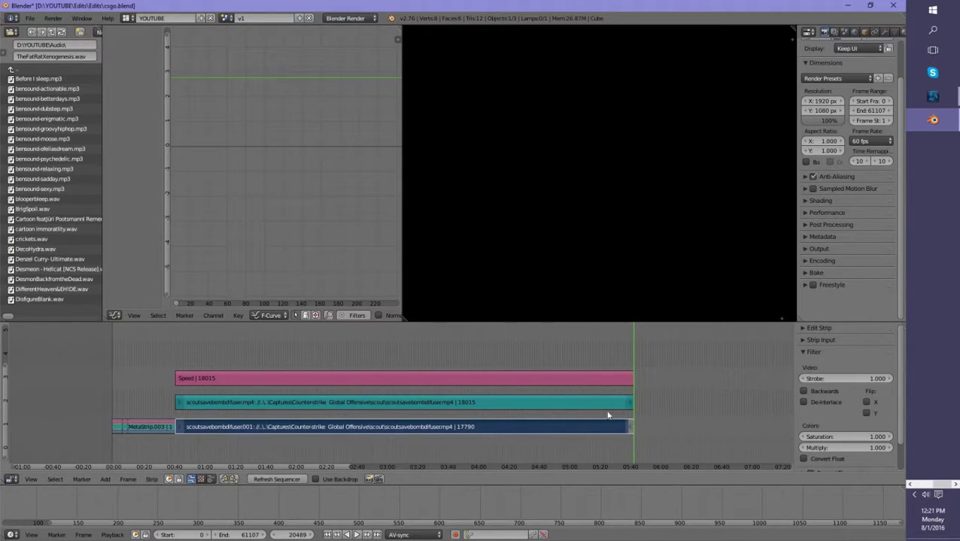
{"action": "right_click", "coordinate": [536, 380]}
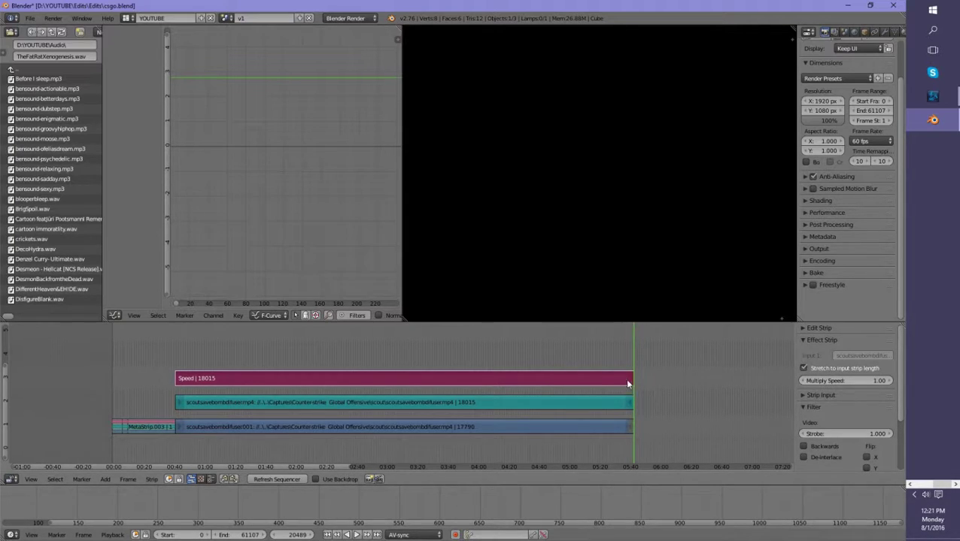
Step: Cut the sound and movie strips at frame 13538
{"action": "left_click", "coordinate": [456, 398]}
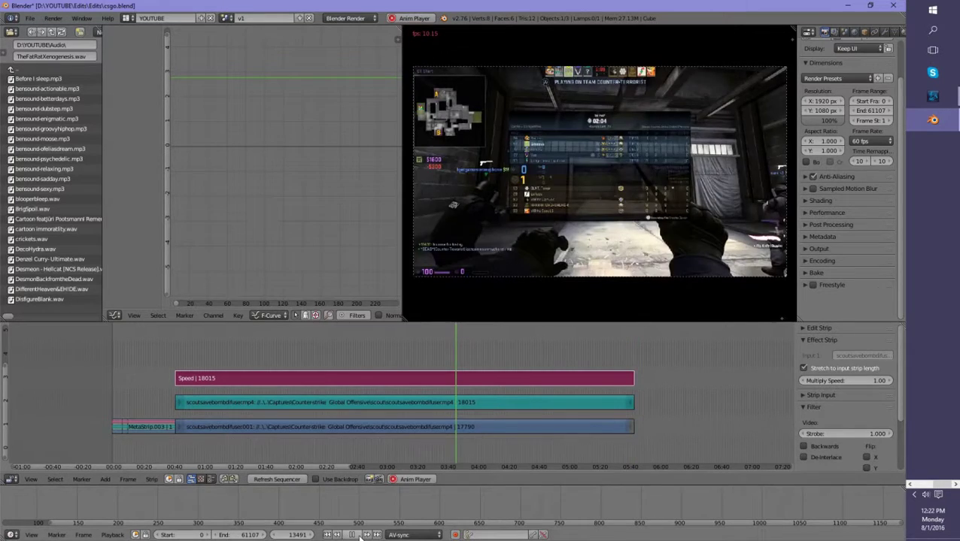
{"action": "right_click", "coordinate": [462, 403]}
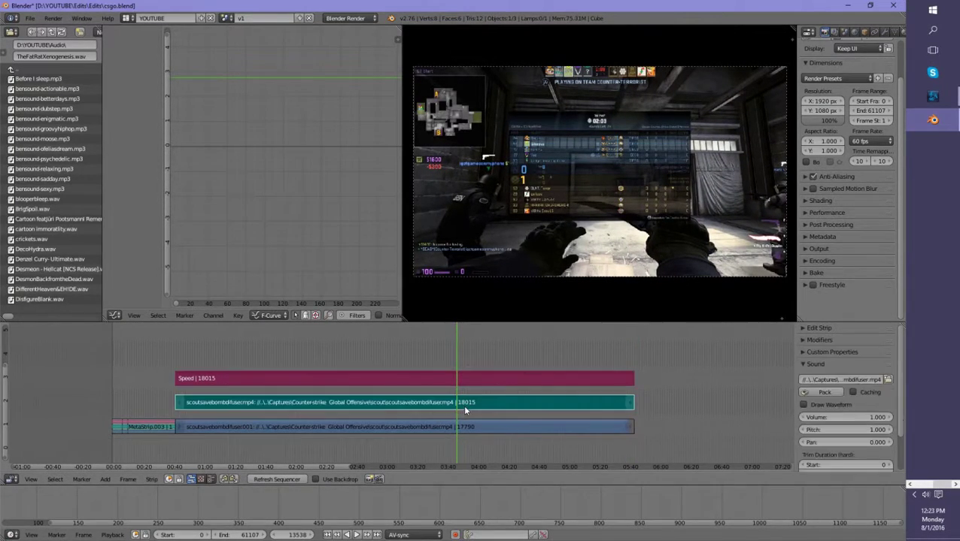
{"action": "right_click", "coordinate": [464, 427]}
{"action": "key", "text": "k"}
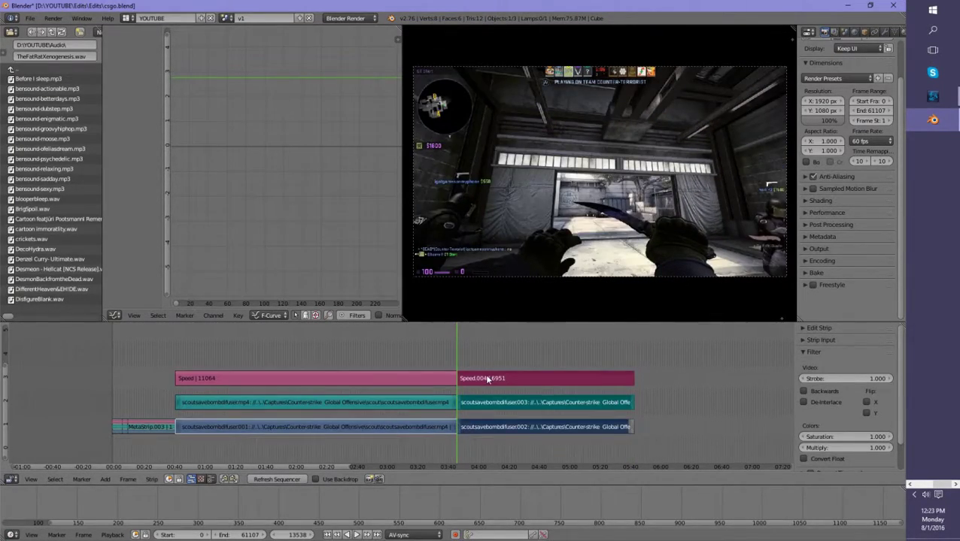
Step: Slide the right-hand pieces later to open a gap, then play back from just before the cut
{"action": "right_click", "coordinate": [484, 404]}
{"action": "right_click", "coordinate": [488, 429]}
{"action": "right_click_drag", "start_coordinate": [488, 428], "coordinate": [541, 429]}
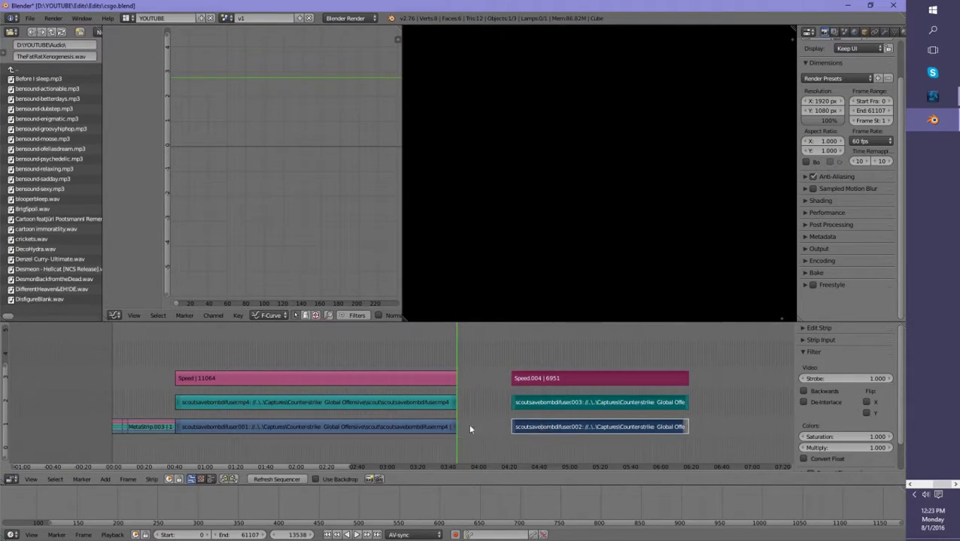
{"action": "left_click", "coordinate": [451, 421]}
{"action": "left_click", "coordinate": [442, 443]}
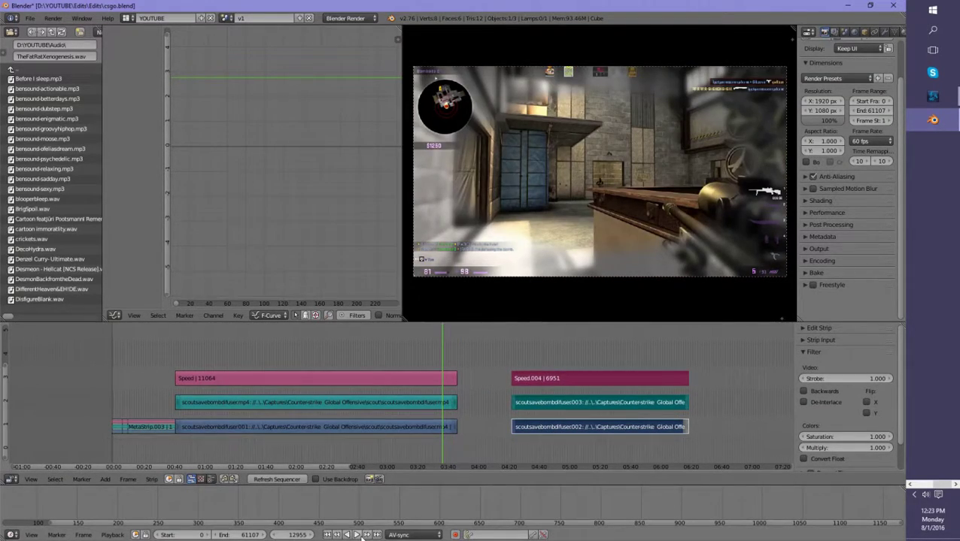
{"action": "key", "text": "alt+a"}
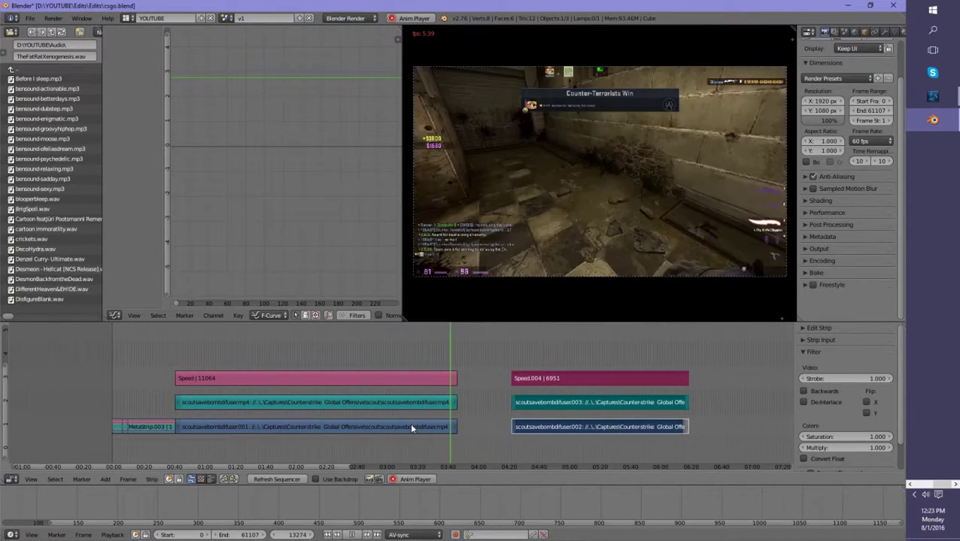
{"action": "left_click", "coordinate": [422, 427]}
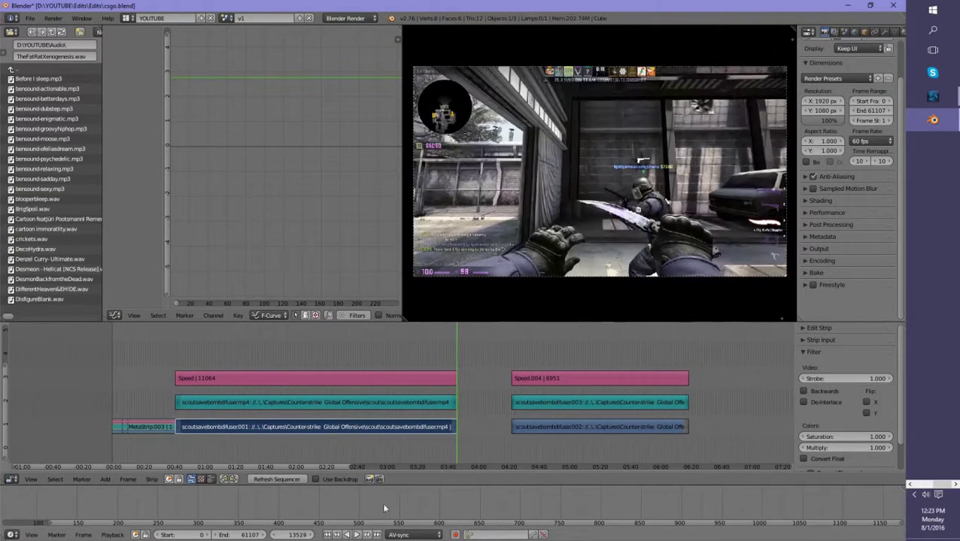
Step: Stop playback and box-select the right-hand pieces of the cut
{"action": "left_click", "coordinate": [410, 481]}
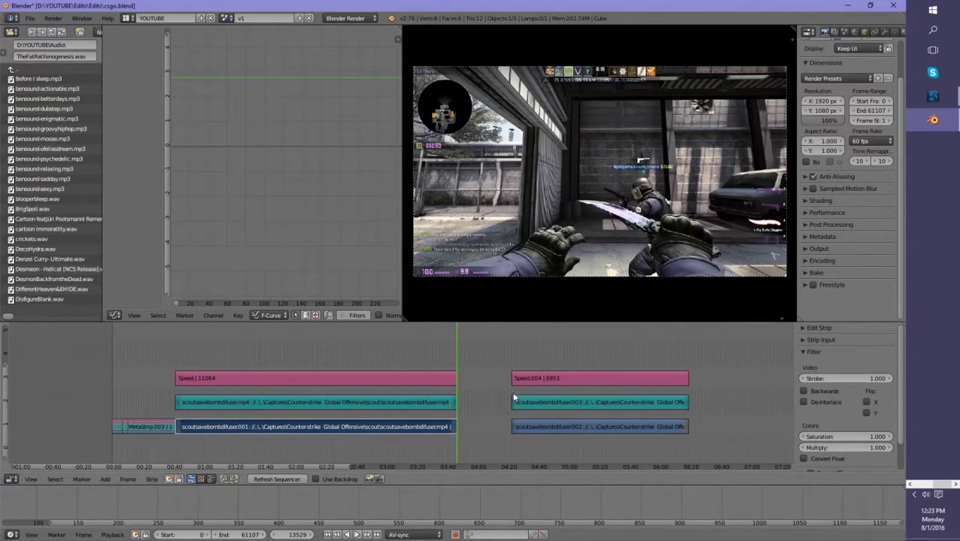
{"action": "key", "text": "b"}
{"action": "left_click_drag", "start_coordinate": [506, 356], "coordinate": [592, 446]}
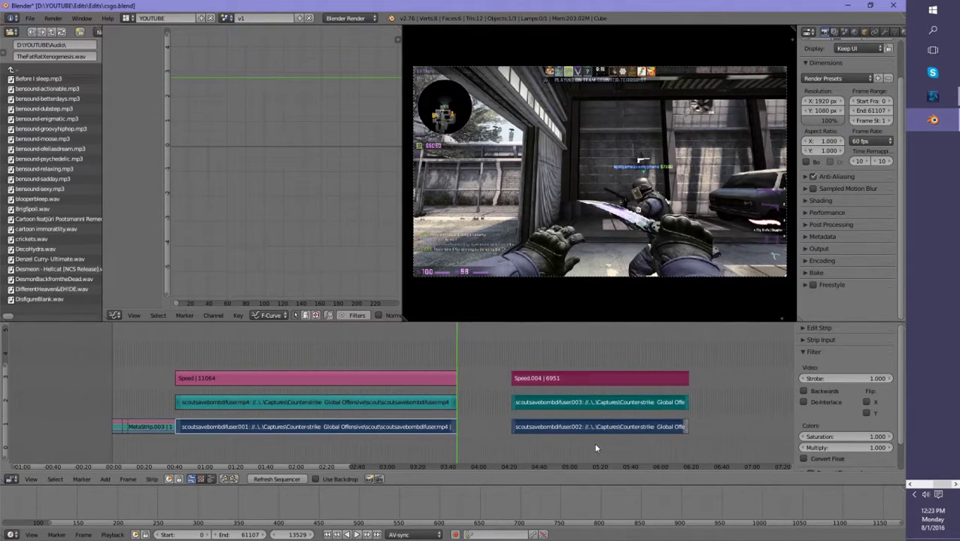
{"action": "key", "text": "g"}
{"action": "key", "text": "Escape"}
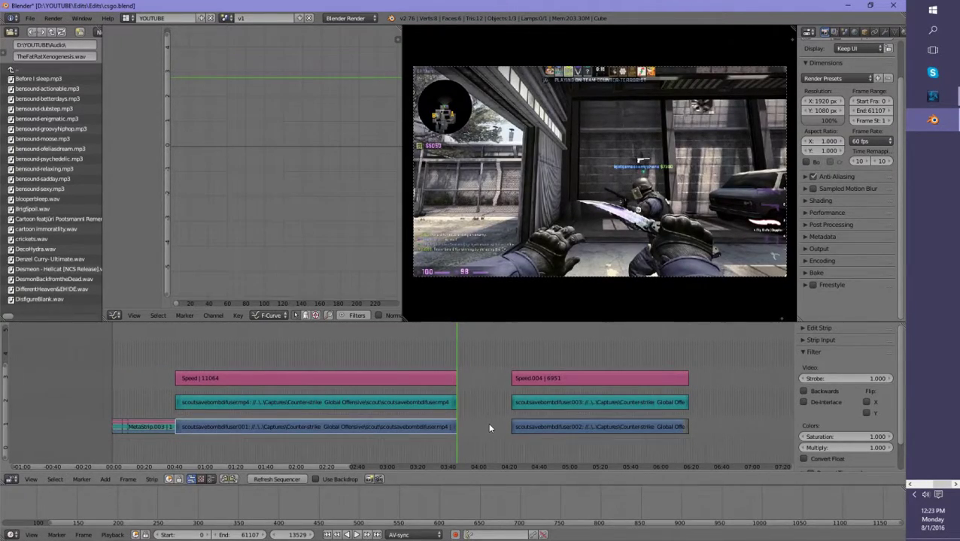
Step: Undo the gap move and the cut so the strips are whole again
{"action": "key", "text": "ctrl+z"}
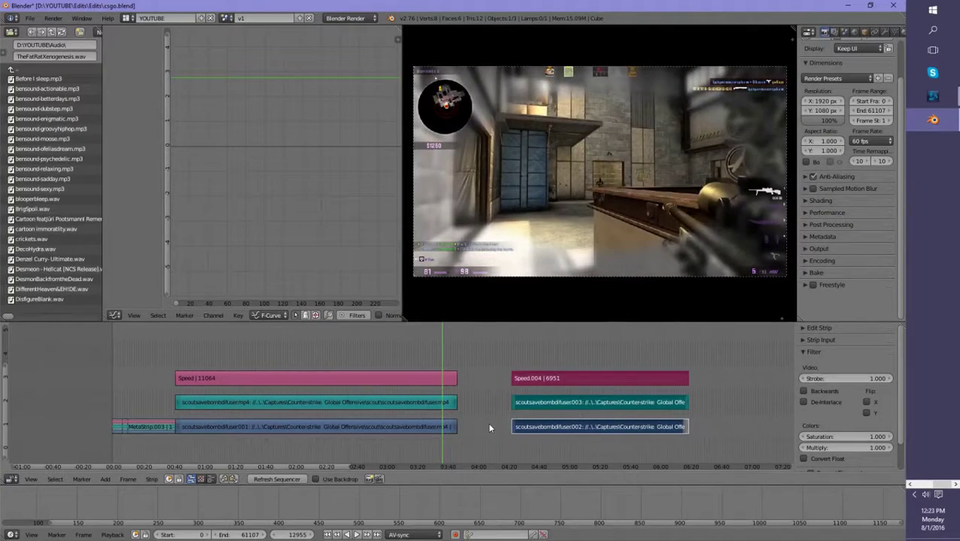
{"action": "key", "text": "ctrl+shift+z"}
{"action": "key", "text": "ctrl+shift+z"}
{"action": "key", "text": "ctrl+shift+z"}
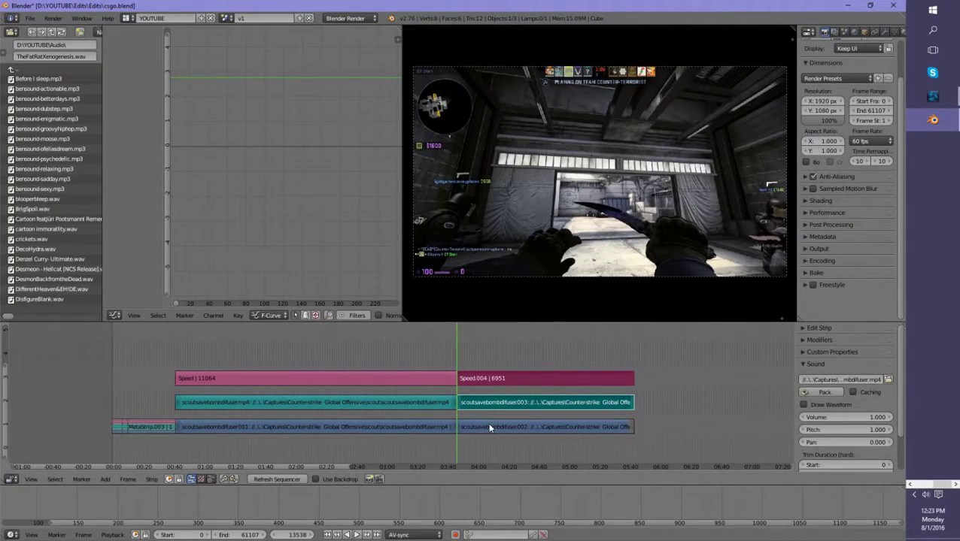
{"action": "key", "text": "ctrl+z"}
{"action": "key", "text": "ctrl+z"}
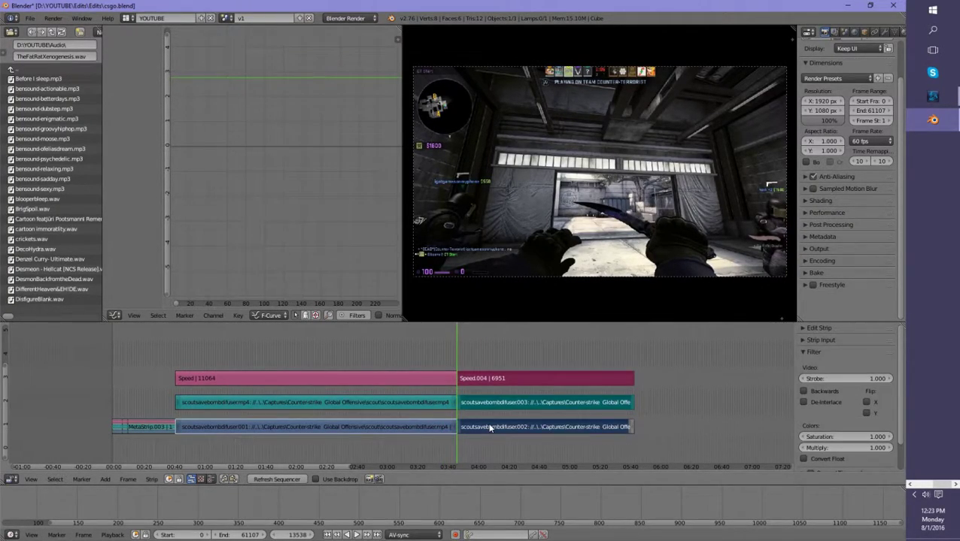
{"action": "key", "text": "ctrl+z"}
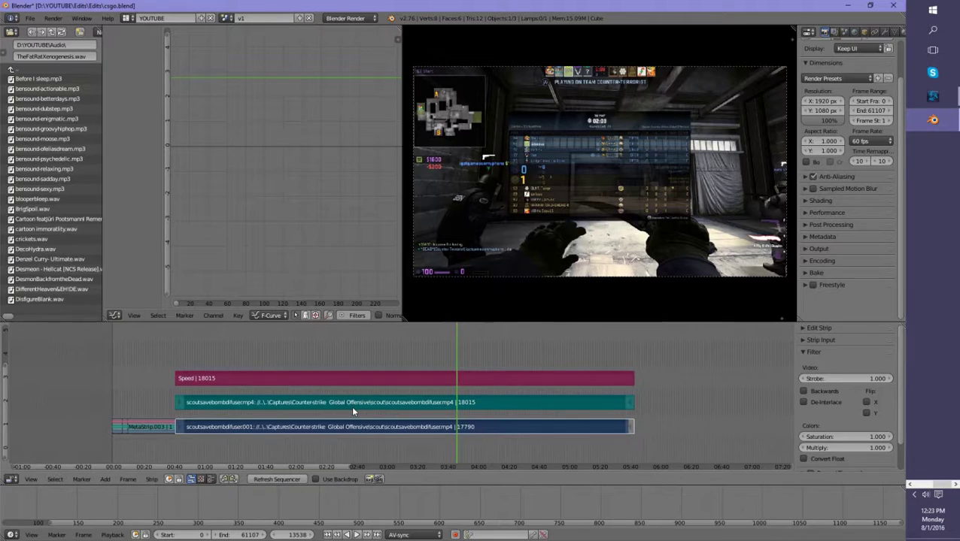
Step: Group the Speed, movie and sound strips into one 18015-frame meta strip with Ctrl+G
{"action": "key", "text": "a"}
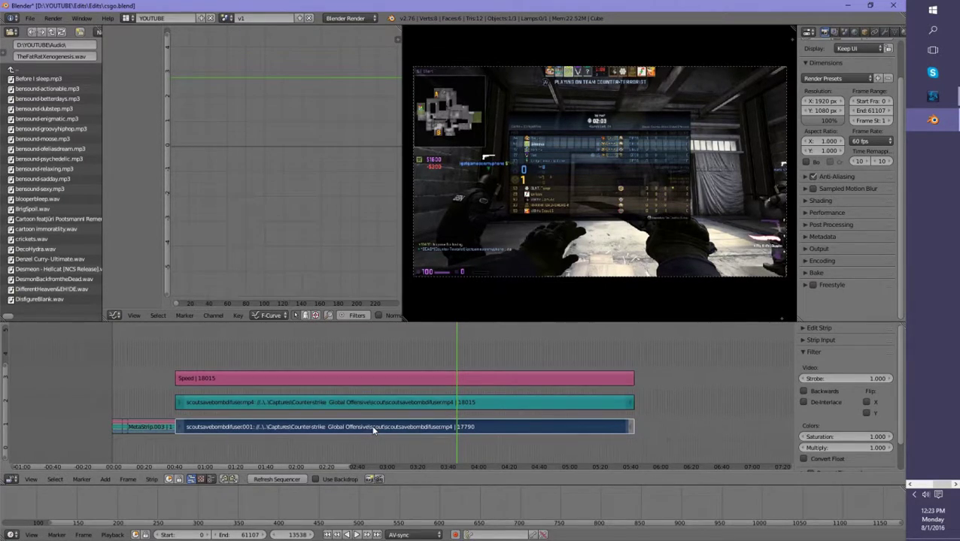
{"action": "right_click", "coordinate": [380, 384]}
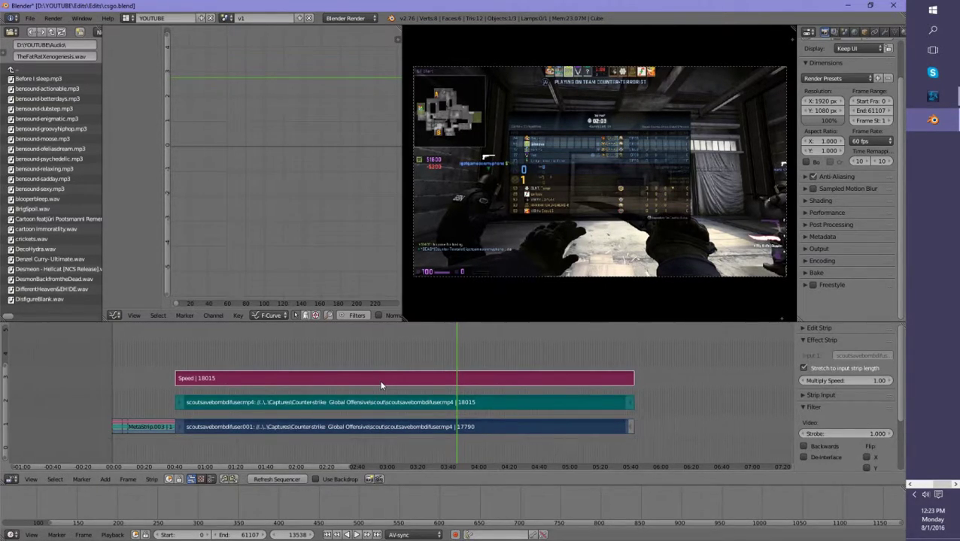
{"action": "key", "text": "ctrl+g"}
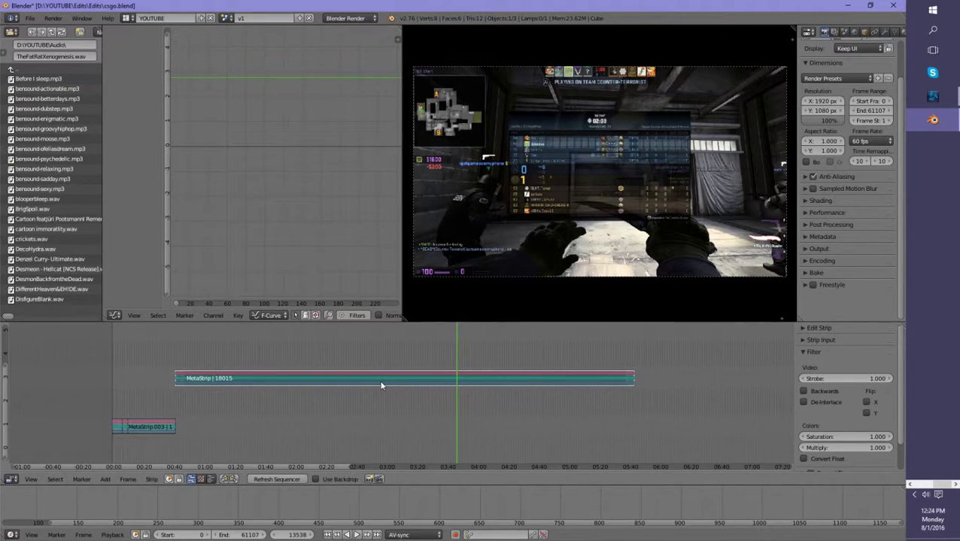
Step: Enter the meta strip to inspect its movie, sound and Speed strips, then exit
{"action": "key", "text": "Tab"}
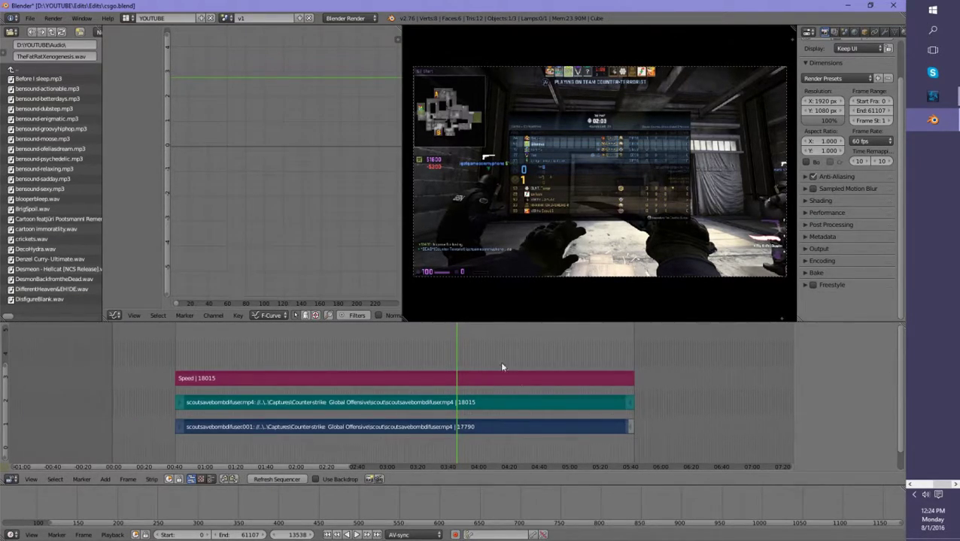
{"action": "right_click", "coordinate": [376, 431]}
{"action": "right_click", "coordinate": [391, 381]}
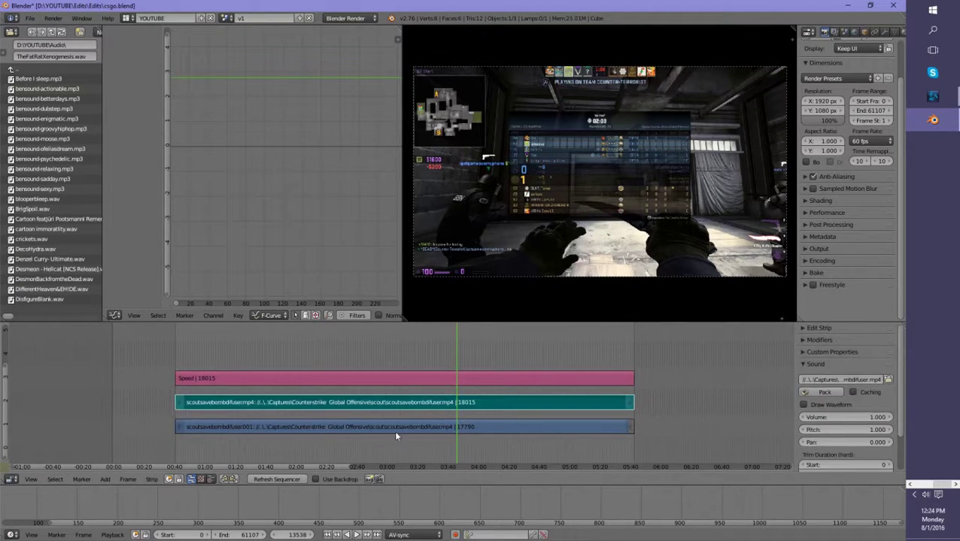
{"action": "right_click", "coordinate": [394, 430]}
{"action": "key", "text": "Tab"}
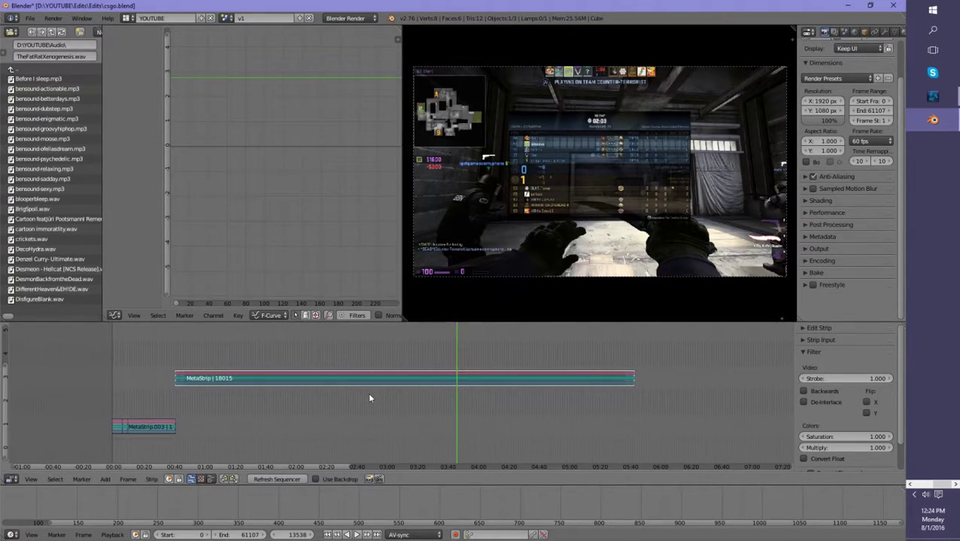
Step: Check the meta strip's contents, then cut it at the playhead
{"action": "key", "text": "Tab"}
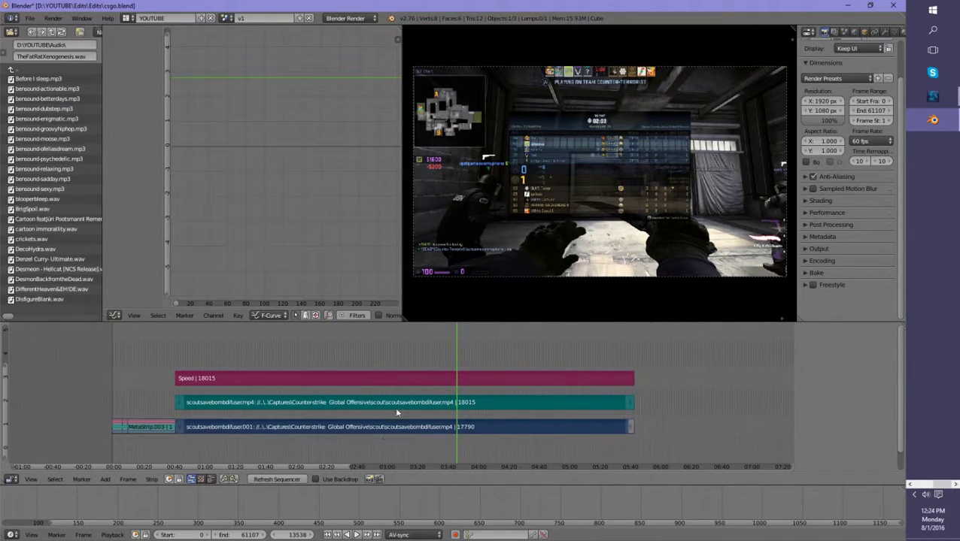
{"action": "key", "text": "Tab"}
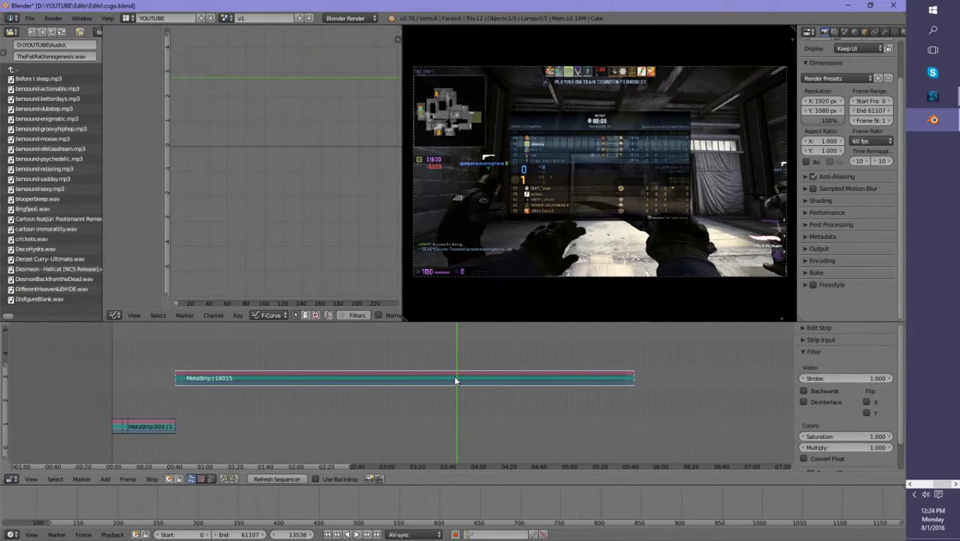
{"action": "key", "text": "k"}
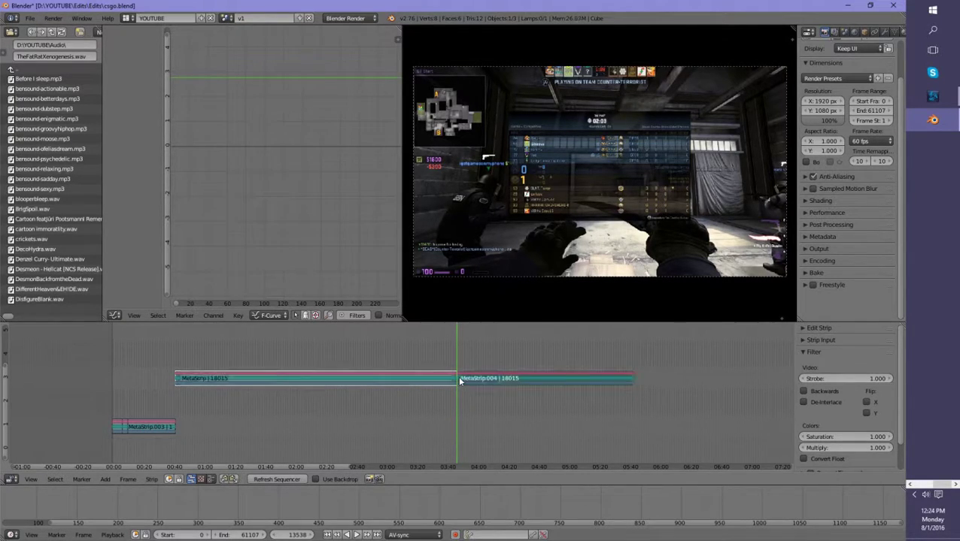
Step: Slide MetaStrip.004 to the right to leave a gap, and preview the playback
{"action": "left_click", "coordinate": [451, 382]}
{"action": "right_click", "coordinate": [467, 379]}
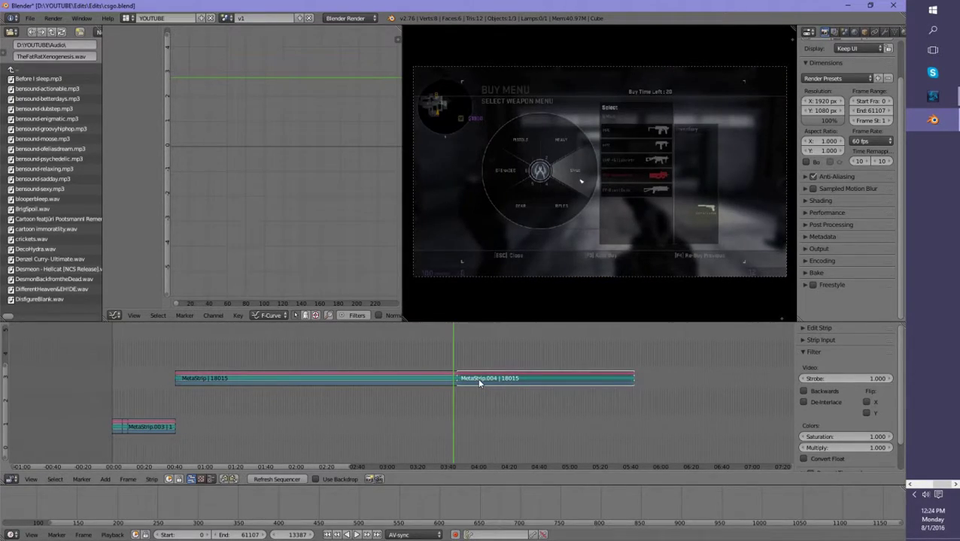
{"action": "key", "text": "g"}
{"action": "left_click", "coordinate": [520, 382]}
{"action": "left_click", "coordinate": [357, 534]}
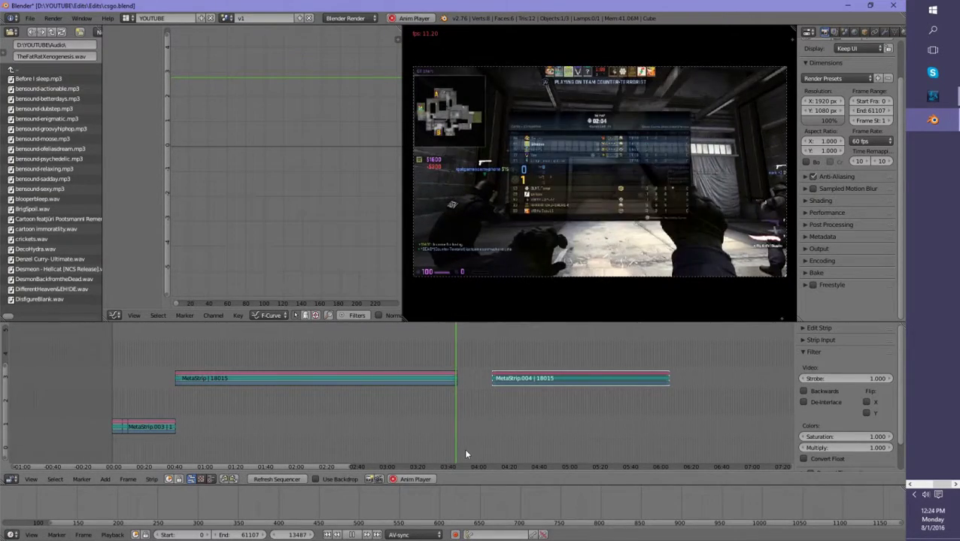
{"action": "key", "text": "Escape"}
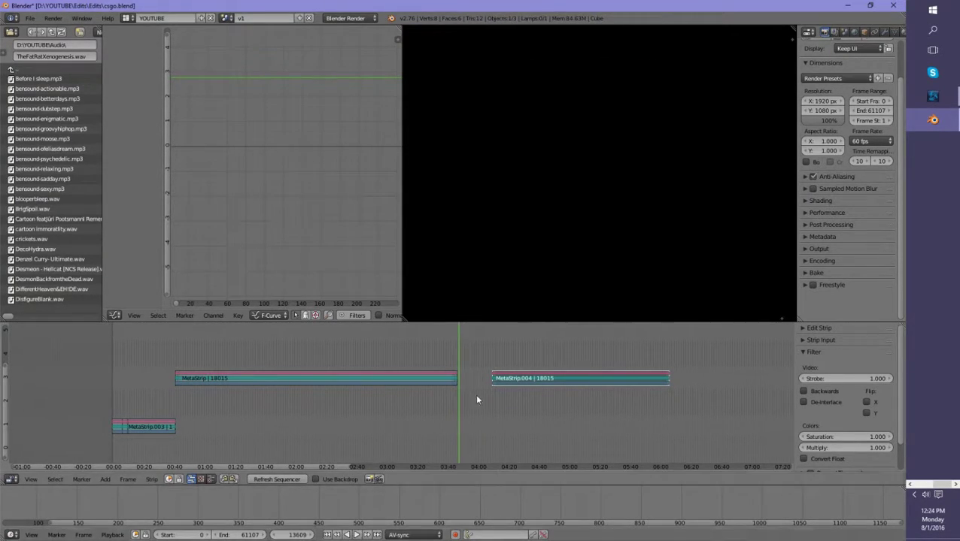
Step: Preview playback from earlier in the clip, then slide MetaStrip.004 back flush against the first piece
{"action": "left_click", "coordinate": [409, 400]}
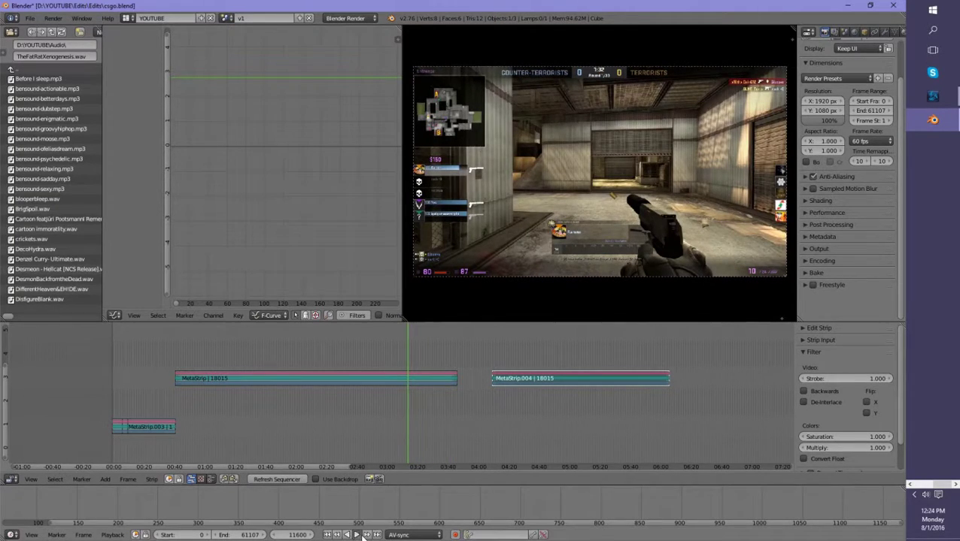
{"action": "left_click", "coordinate": [365, 535]}
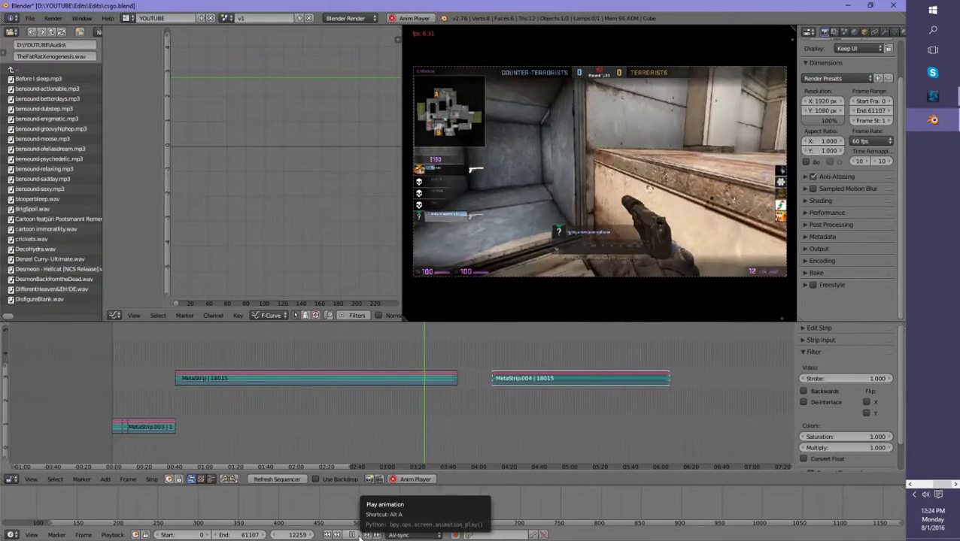
{"action": "left_click", "coordinate": [351, 534]}
{"action": "key", "text": "g"}
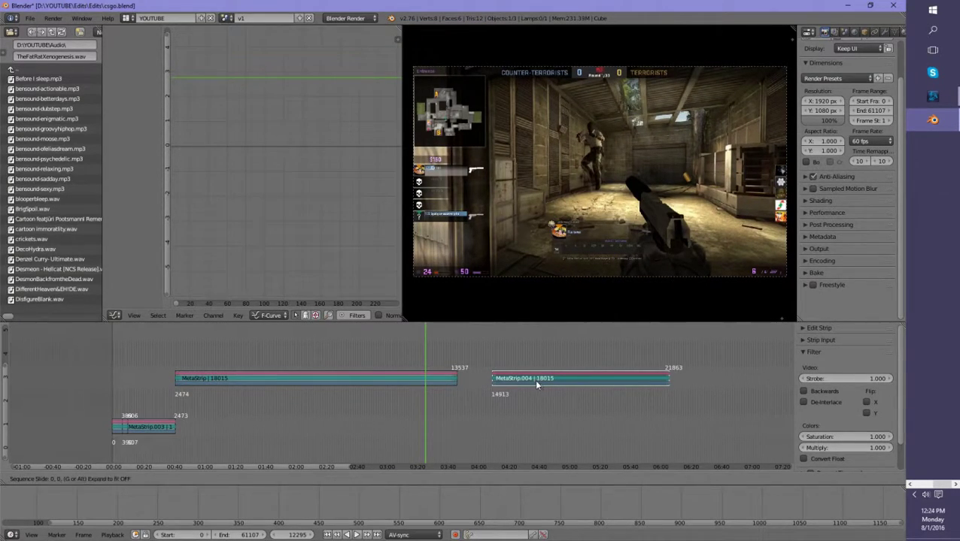
{"action": "left_click", "coordinate": [477, 391]}
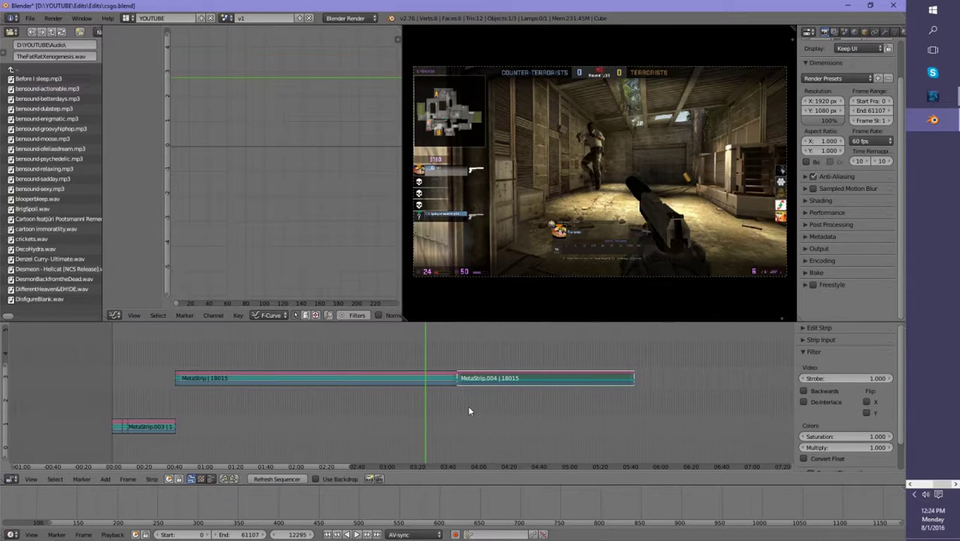